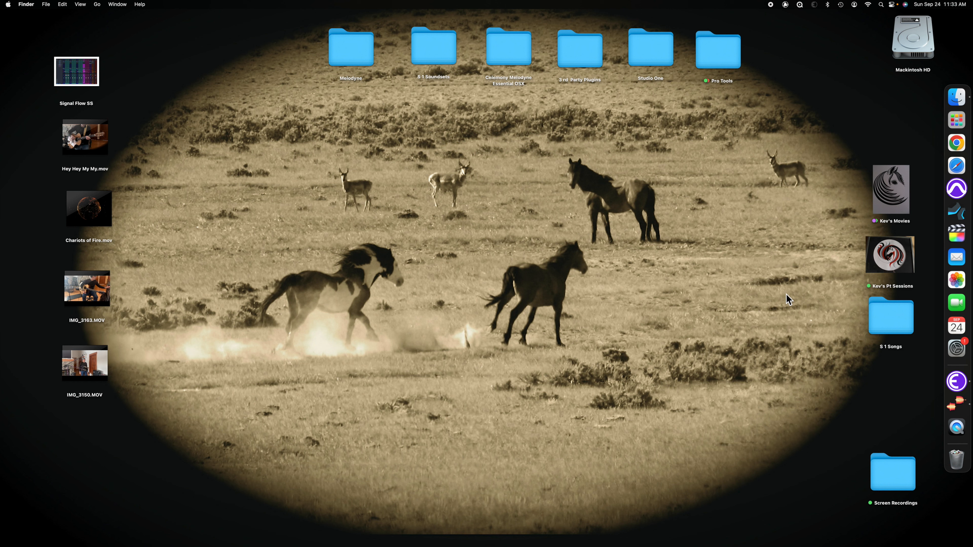
Launch Studio One 6 and try to start a new song from the 24-48 Gtr Vox template.
left_click(948, 218)
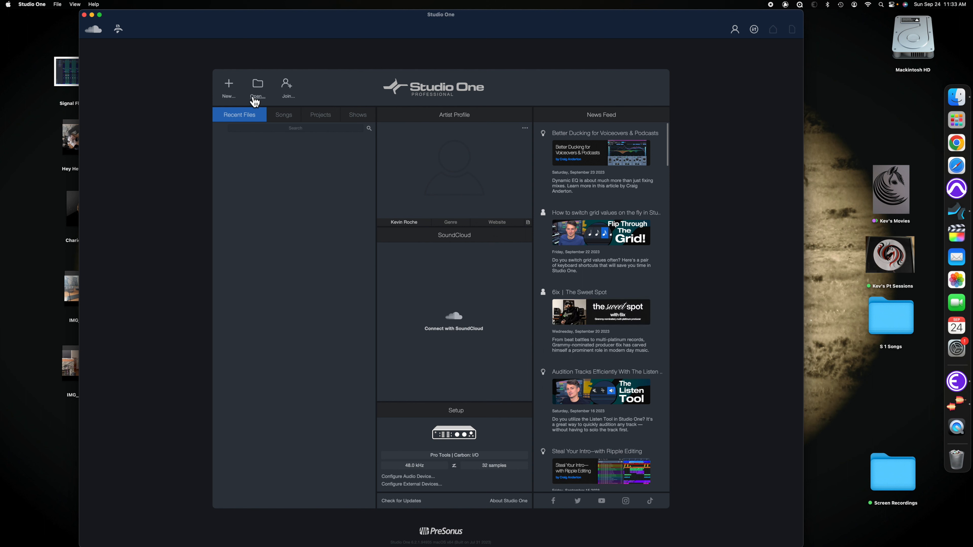
left_click(230, 87)
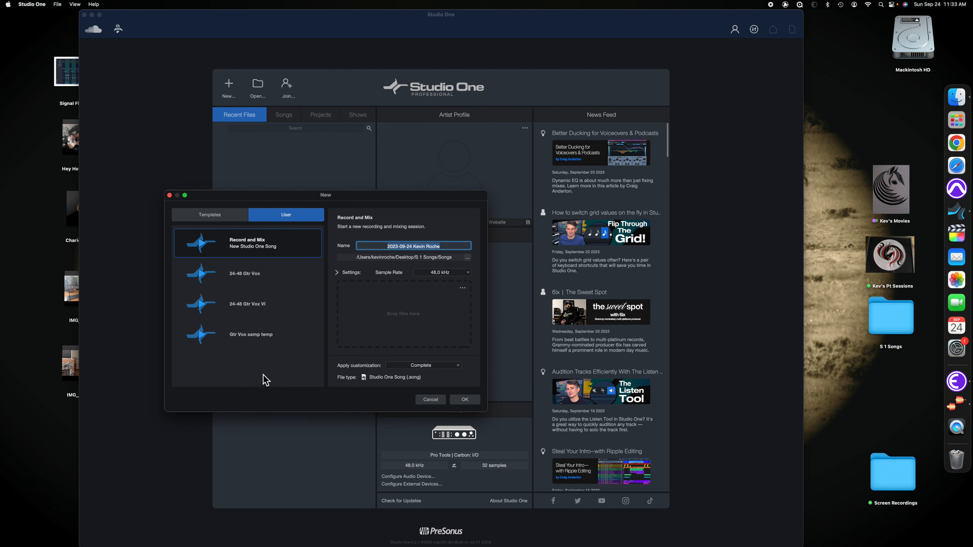
double_click(247, 277)
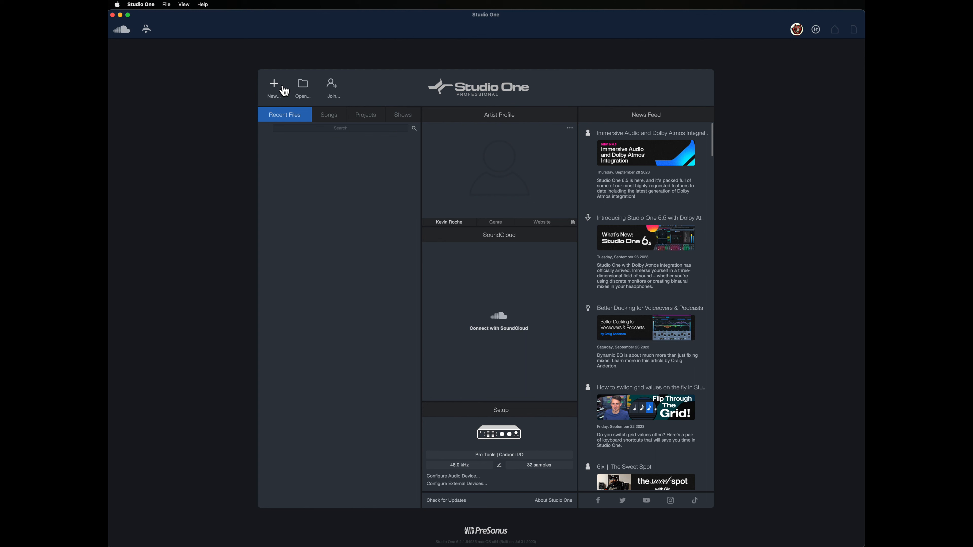
Create a new Record and Mix song named Template.
left_click(278, 89)
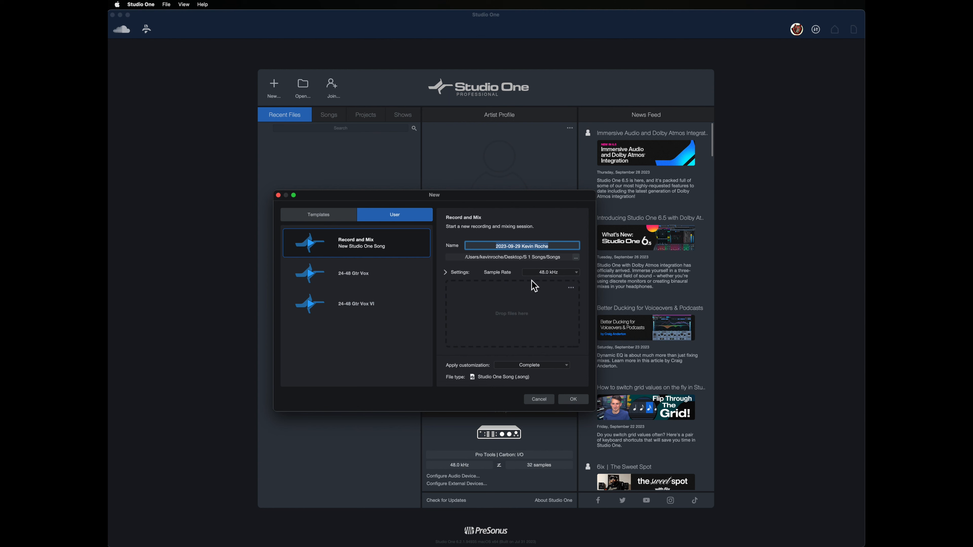
left_click(555, 247)
left_click_drag(554, 246, 485, 247)
type("Template")
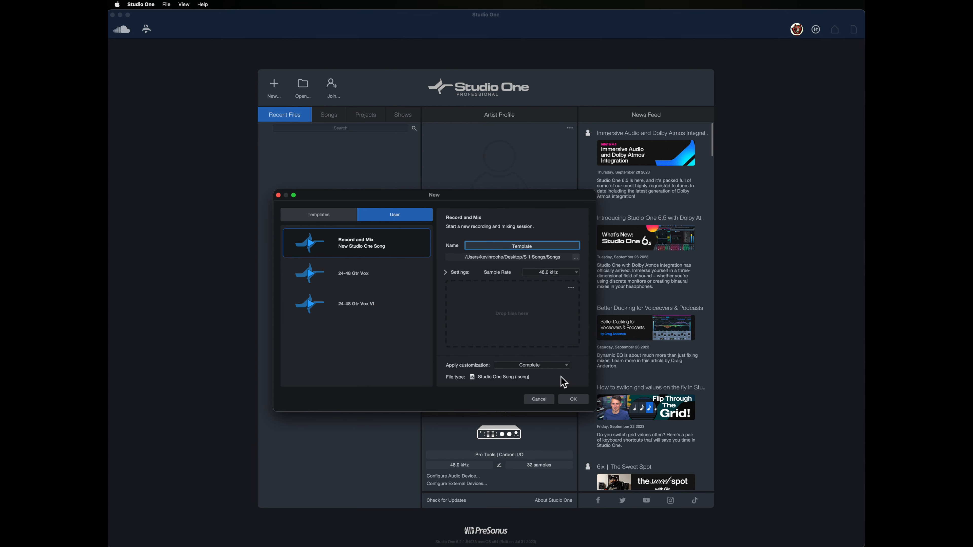
left_click(573, 400)
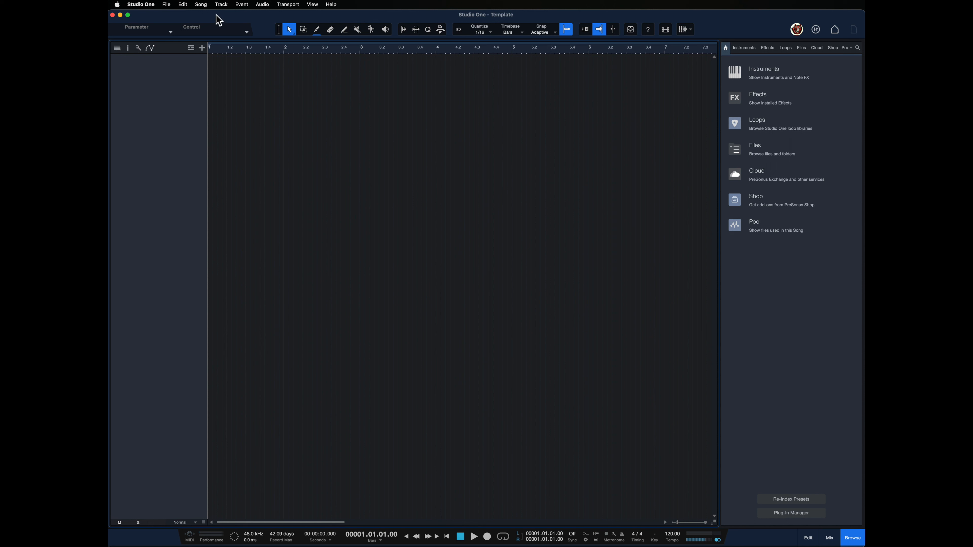
Open Add Tracks, choose a cyan track color and name the new tracks Rhy Gtr.
left_click(221, 4)
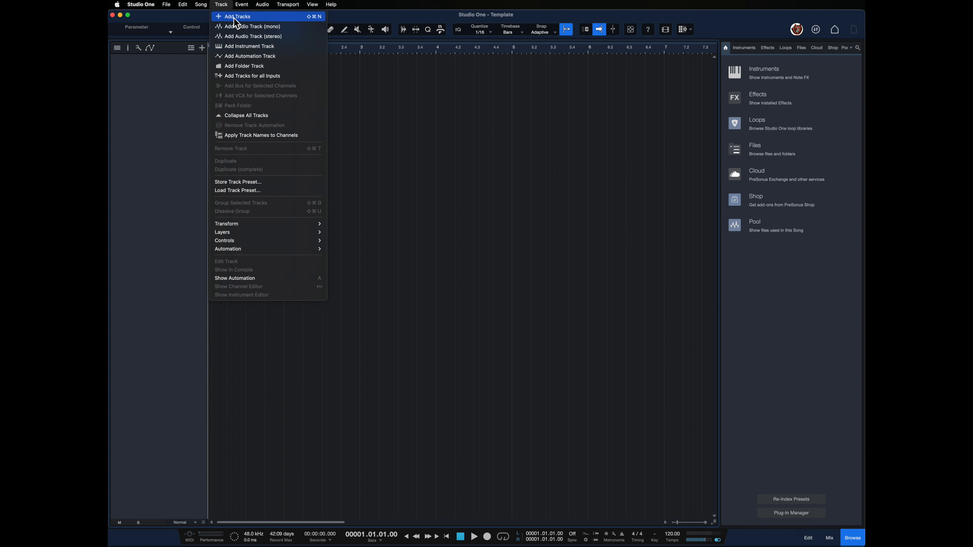
left_click(234, 17)
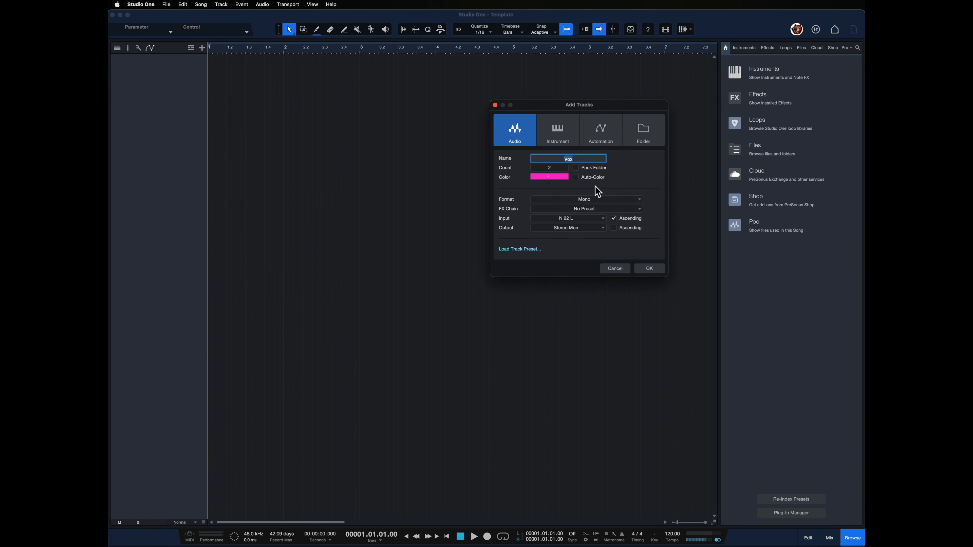
left_click(566, 175)
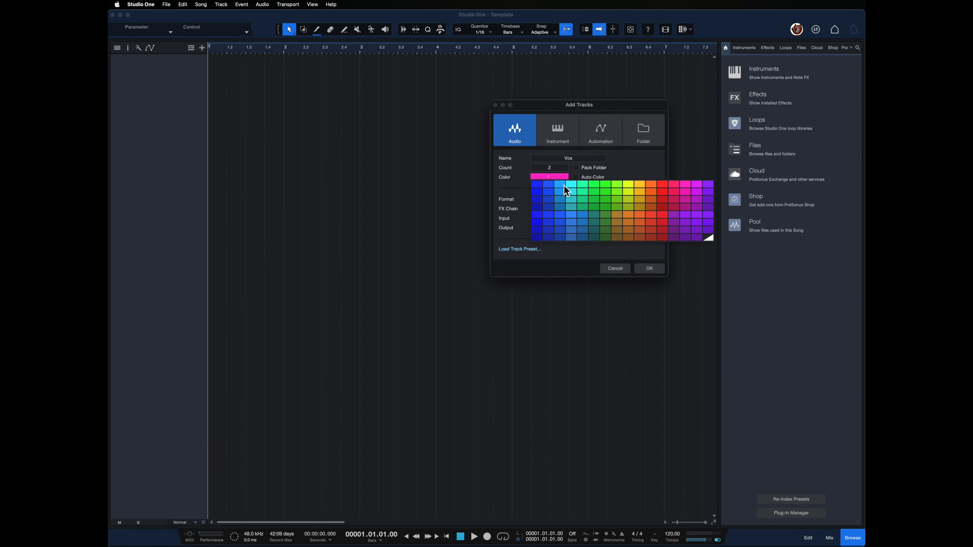
left_click(571, 185)
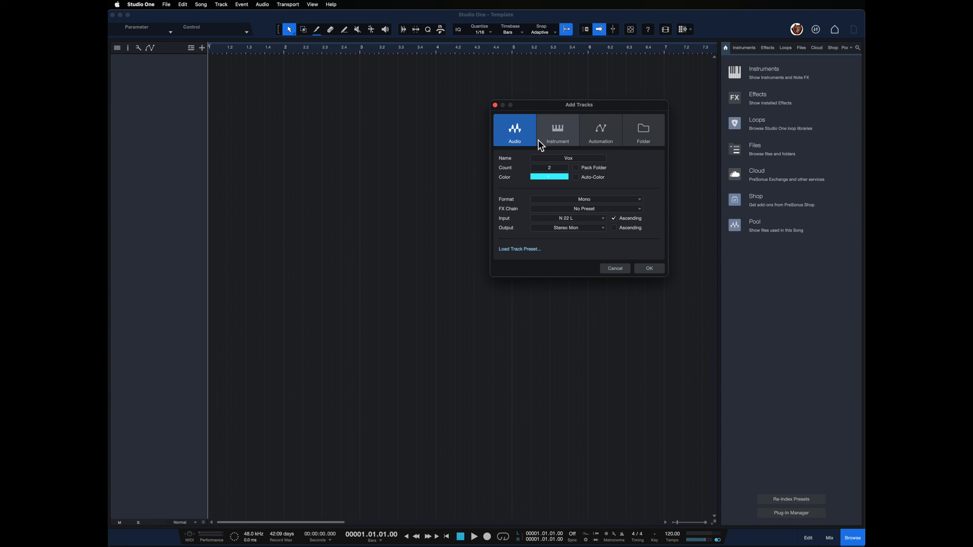
left_click(582, 159)
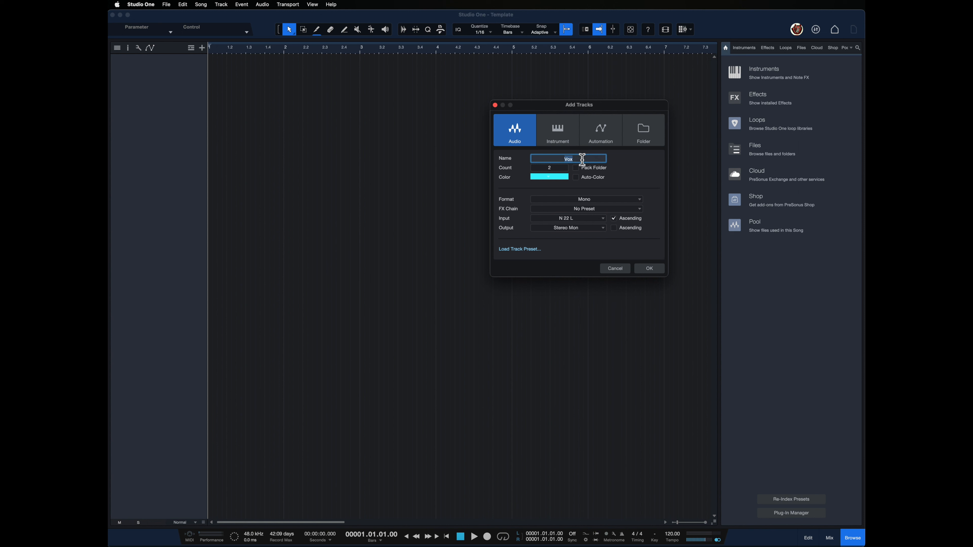
type("Rhy Gtr")
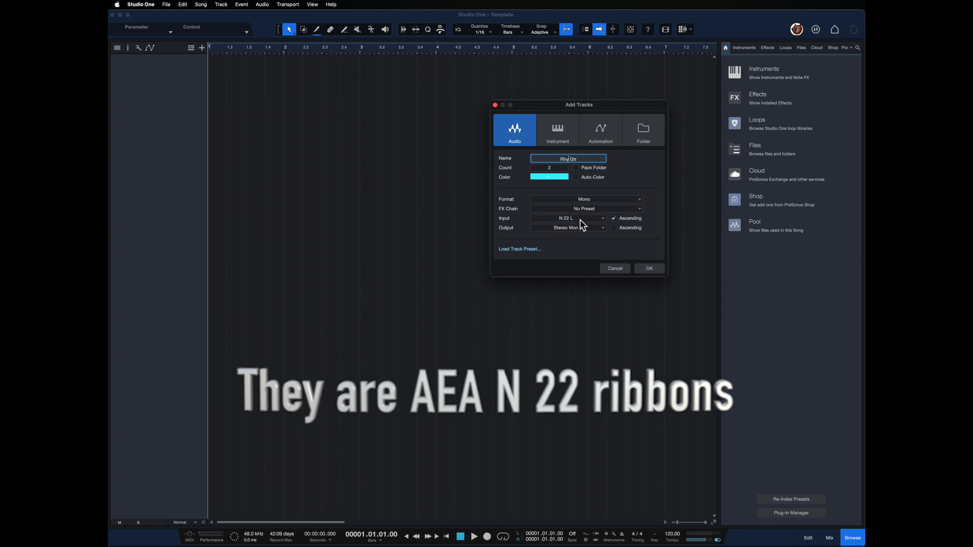
Set the tracks' input to N 22 L in ascending order and add the two mono Rhy Gtr tracks.
left_click(589, 220)
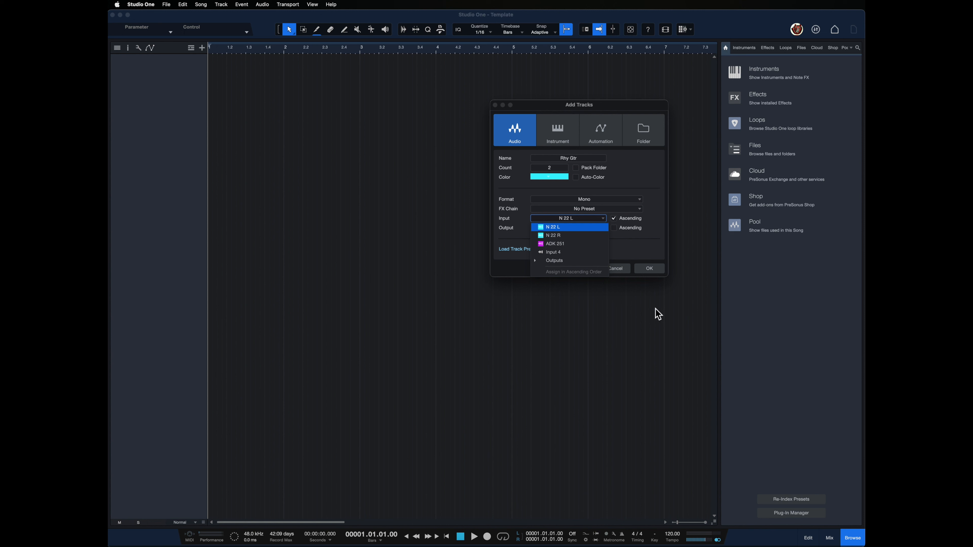
left_click(555, 230)
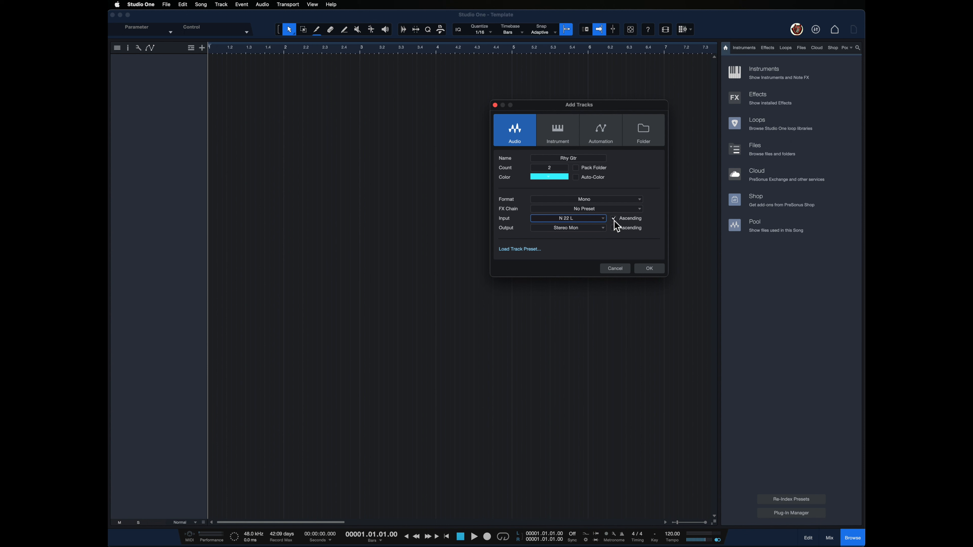
left_click(604, 220)
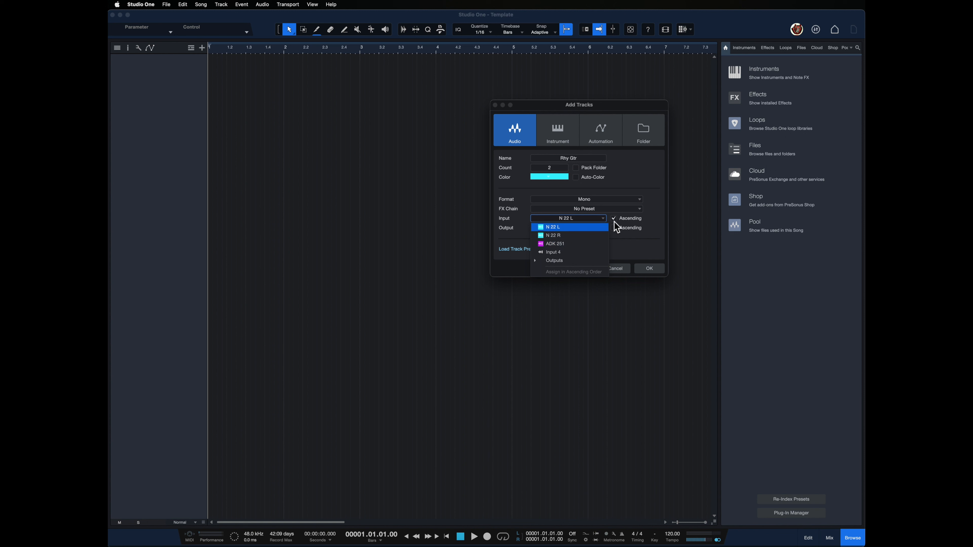
left_click(652, 265)
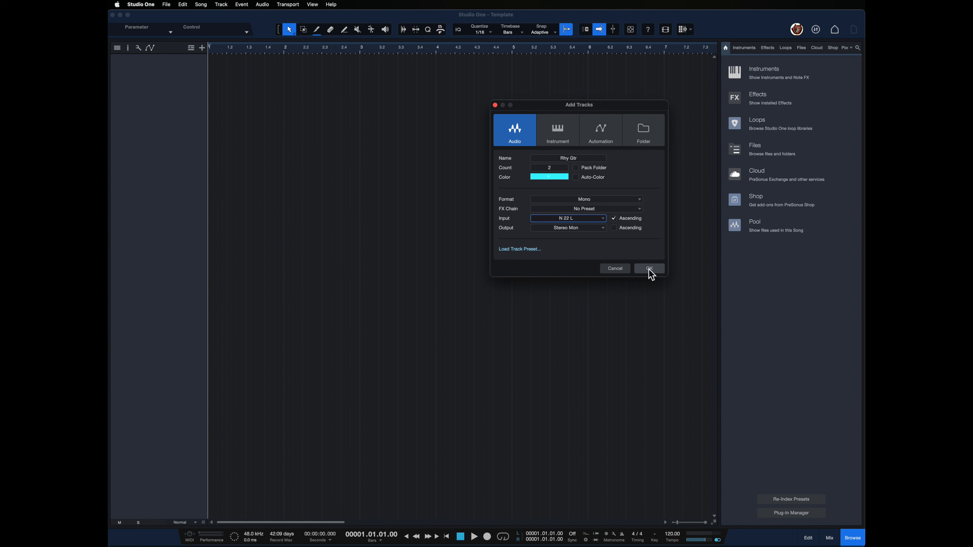
left_click(639, 201)
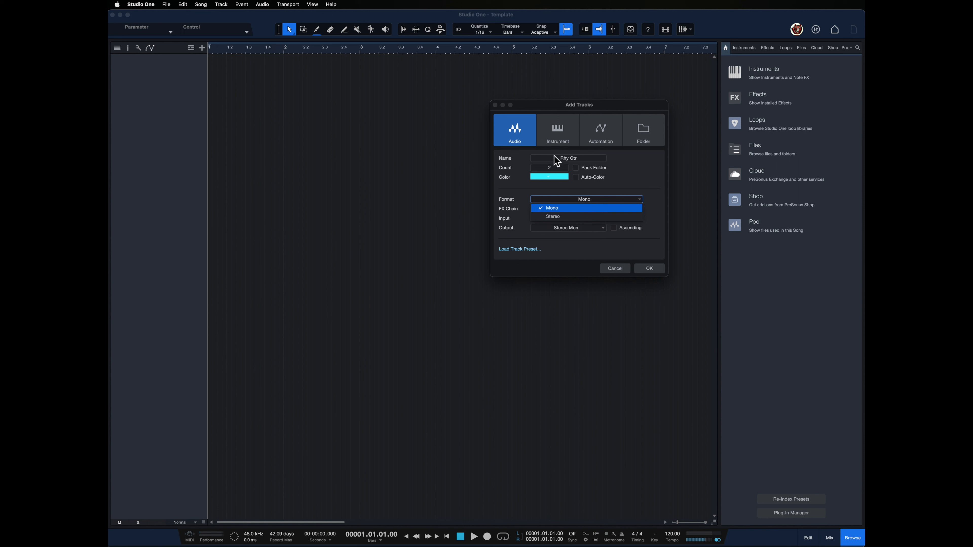
left_click(551, 168)
left_click(556, 169)
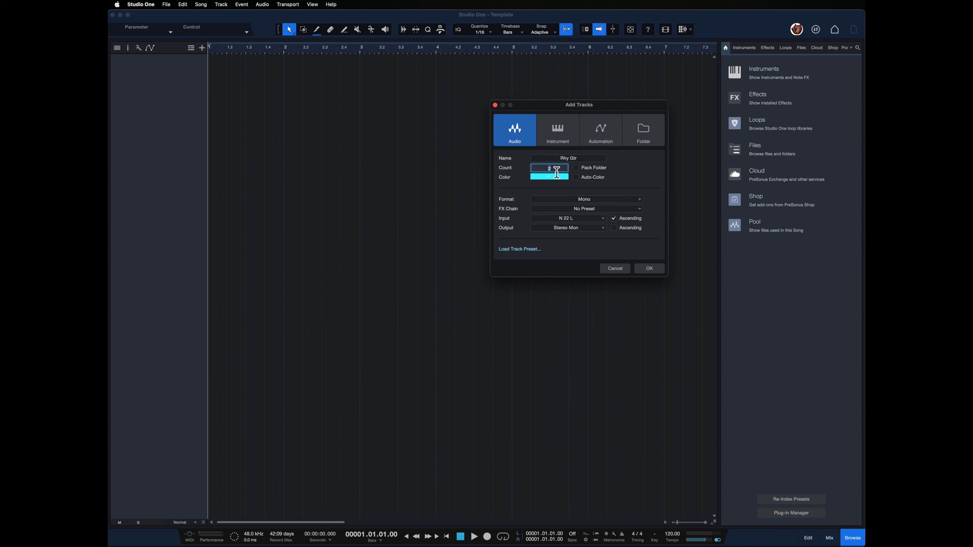
key("Return")
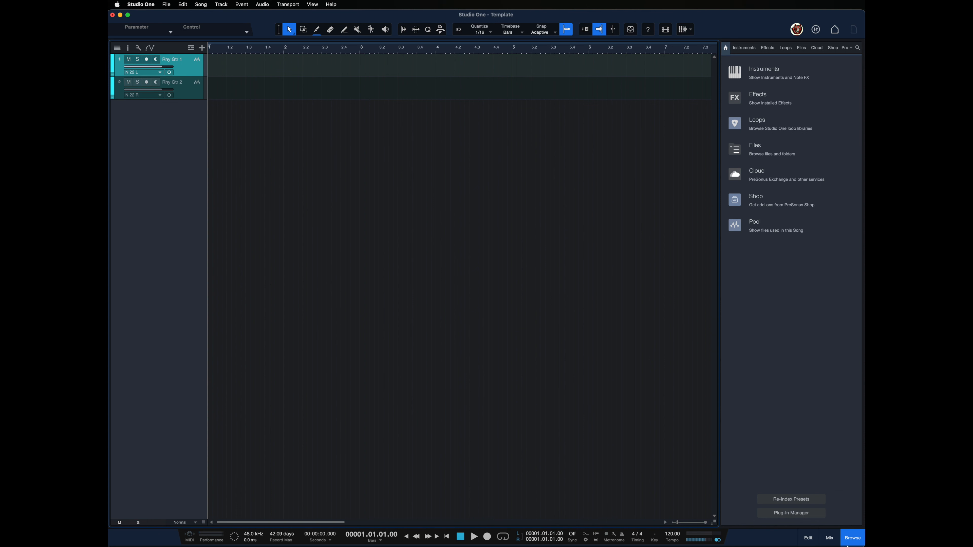
Open the mix console and select each Rhy Gtr track to check its input.
left_click(829, 538)
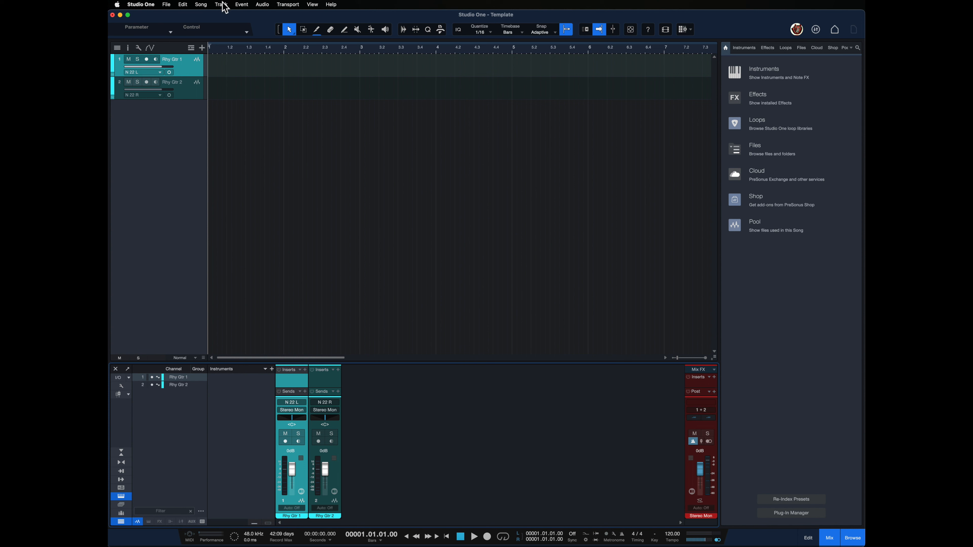
left_click(185, 97)
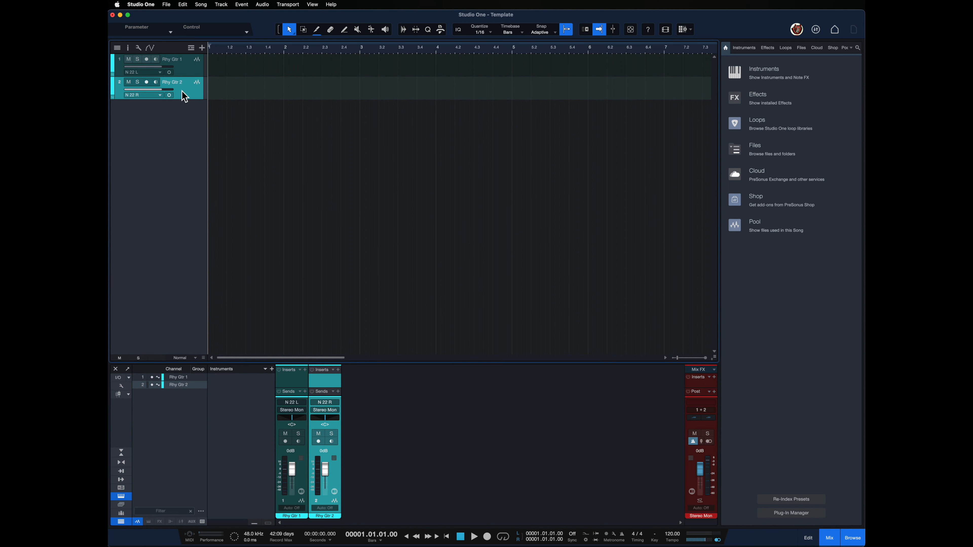
left_click(185, 70)
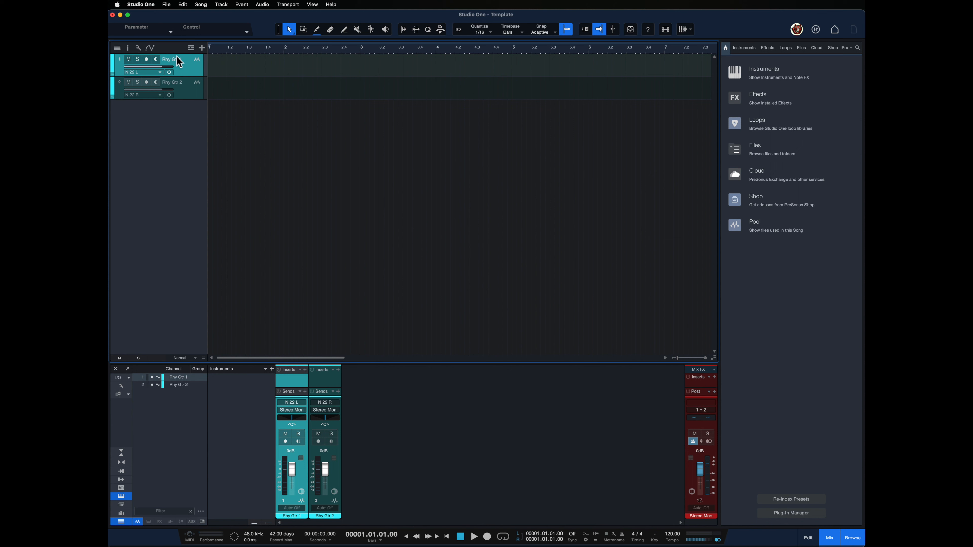
left_click(165, 86)
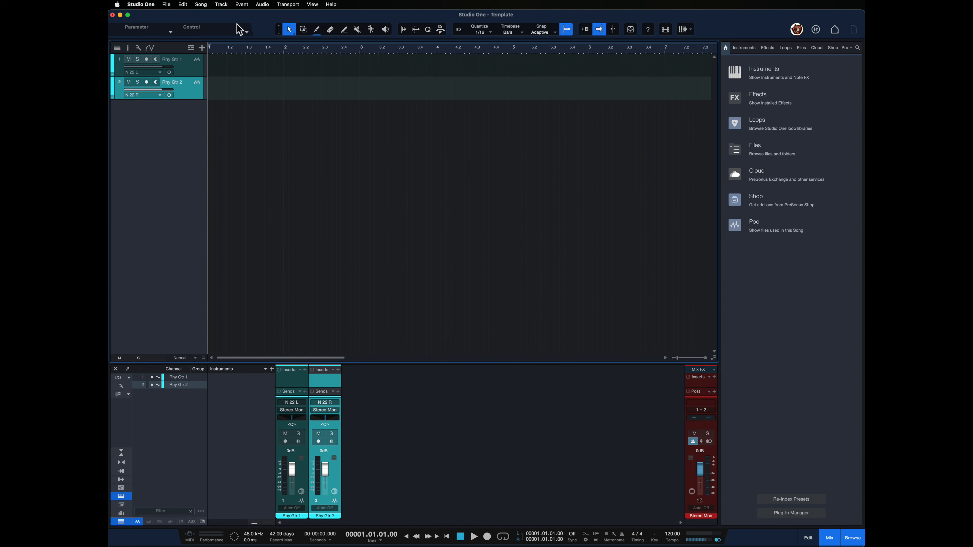
Add two more cyan mono audio tracks named Ld Gtr.
left_click(226, 4)
mouse_move(242, 19)
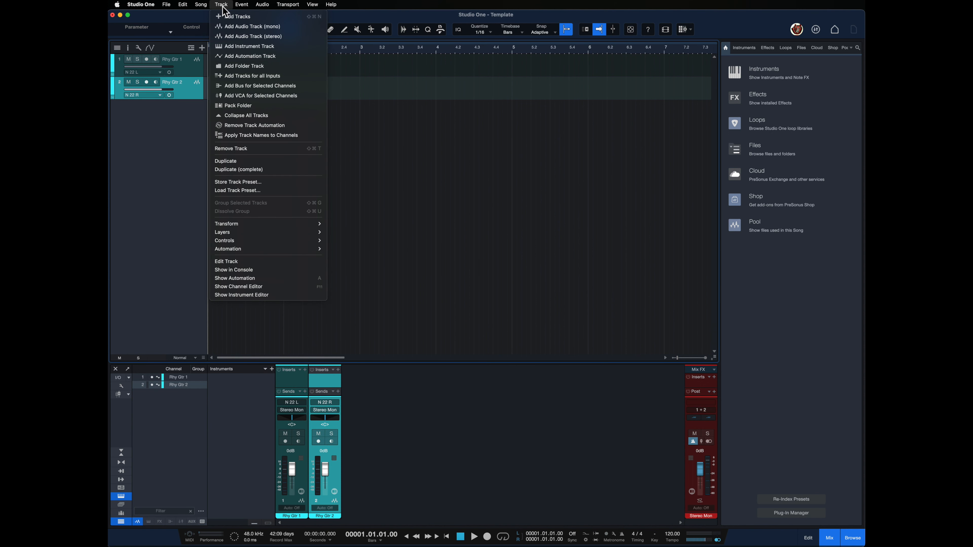
left_click(229, 17)
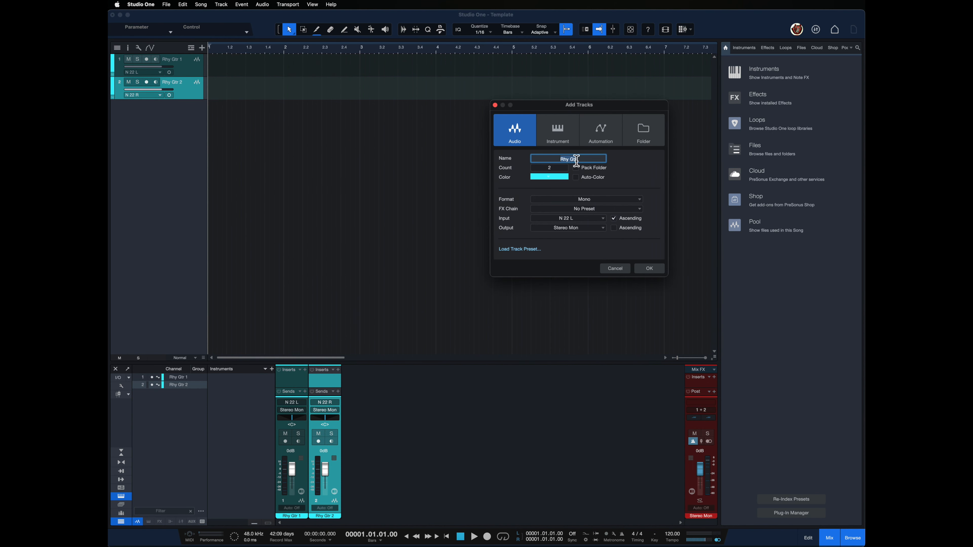
left_click(571, 160)
key("BackSpace")
left_click(649, 269)
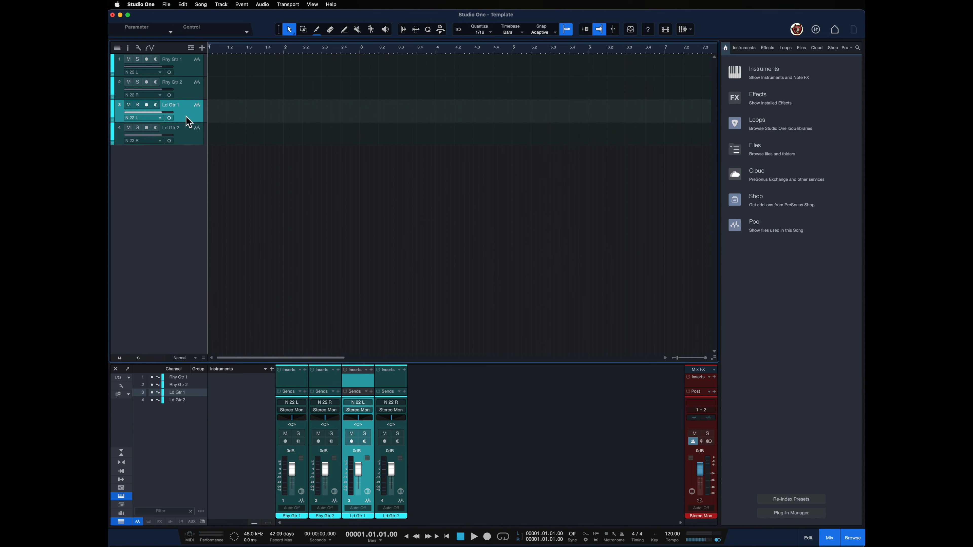
Add two mono audio tracks named Vox, colored magenta, with ADK 251 as their input.
left_click(182, 139)
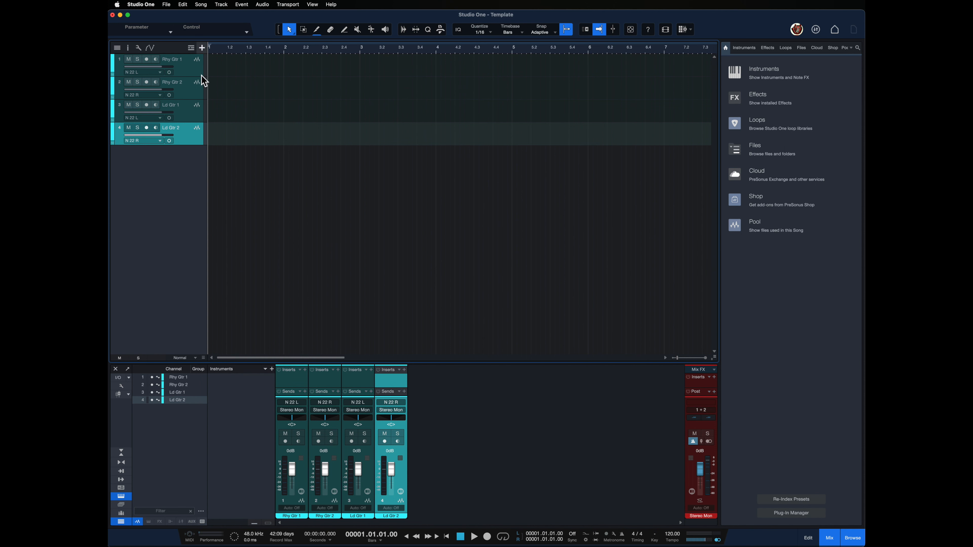
left_click(221, 4)
left_click(232, 17)
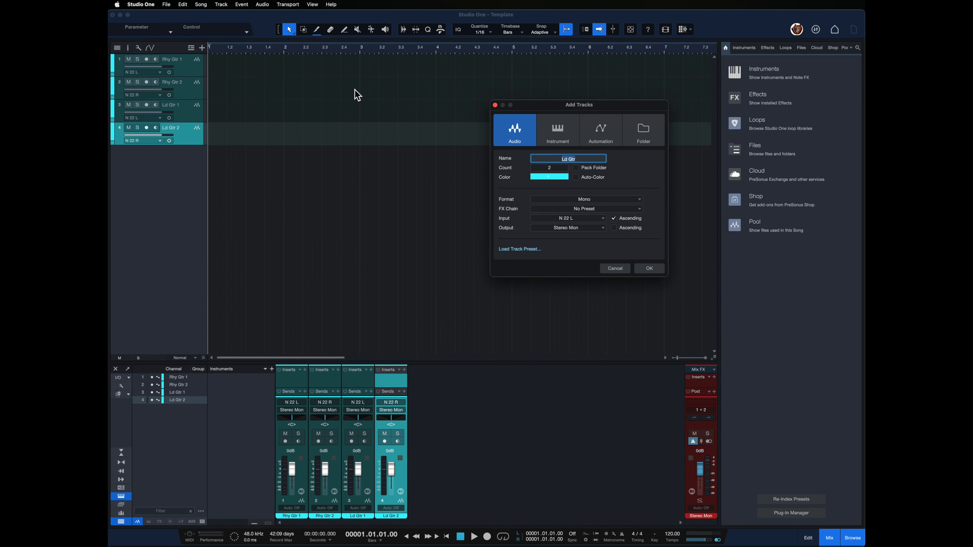
left_click(576, 157)
left_click_drag(576, 158, 547, 159)
type("Vox")
left_click(567, 177)
left_click(688, 189)
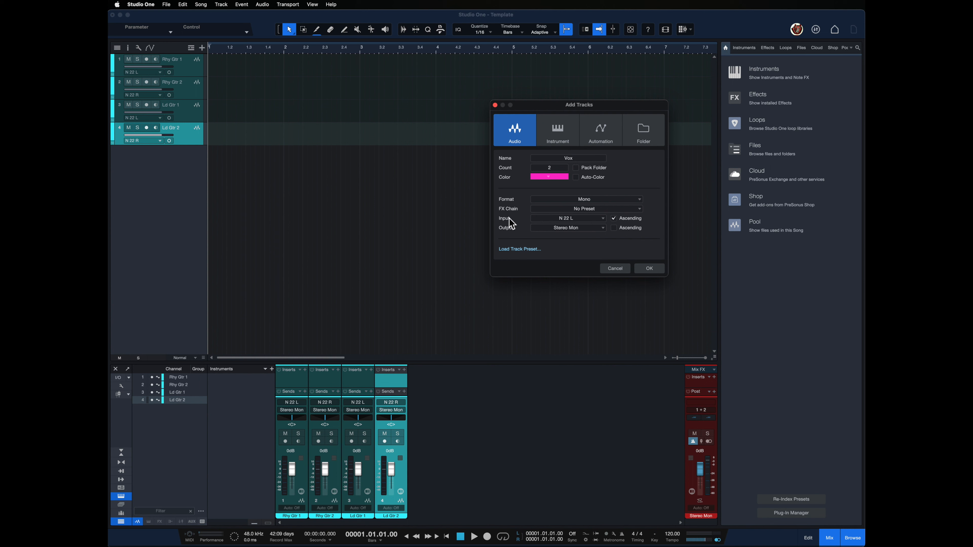
left_click(604, 219)
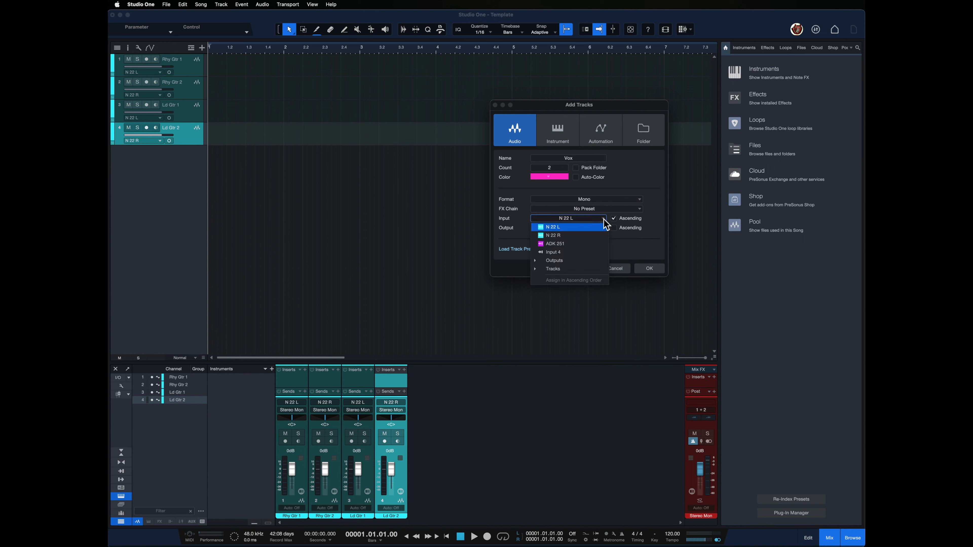
left_click(556, 245)
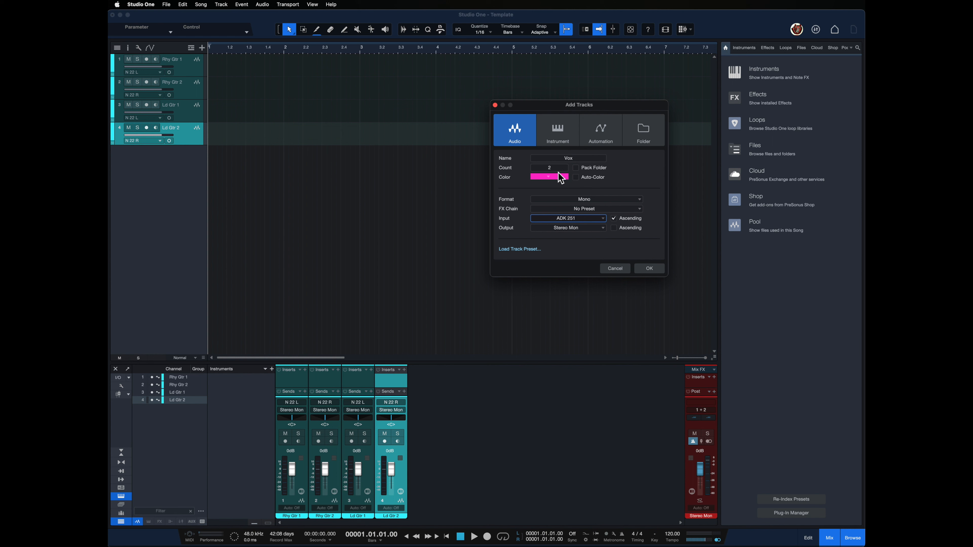
left_click(649, 268)
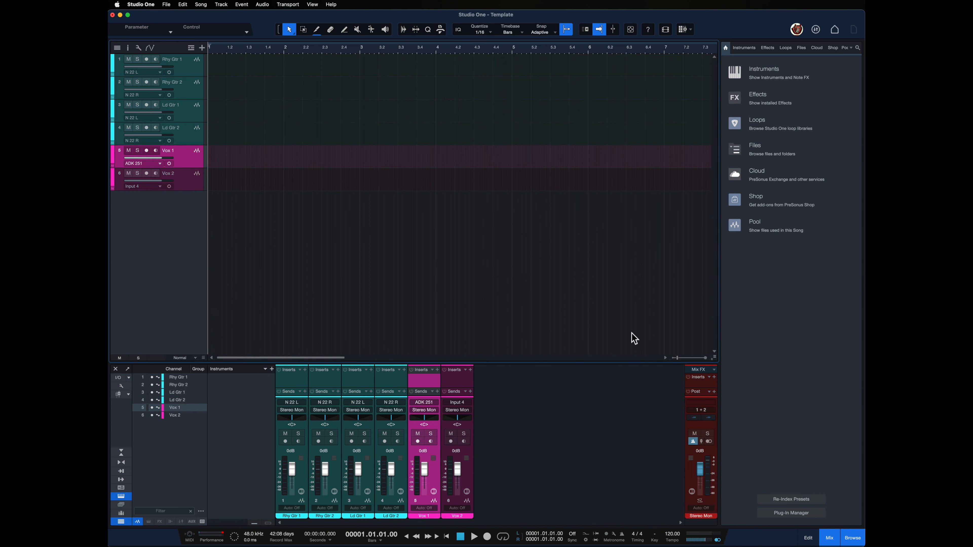
Rename the second Vox track to BG Vox and set its input to ADK 251.
double_click(167, 175)
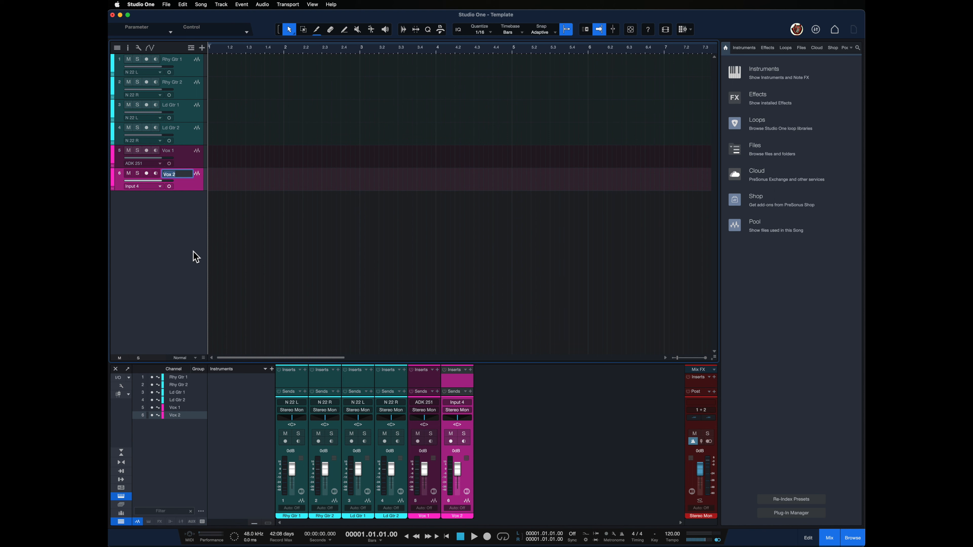
type("BG")
left_click(160, 187)
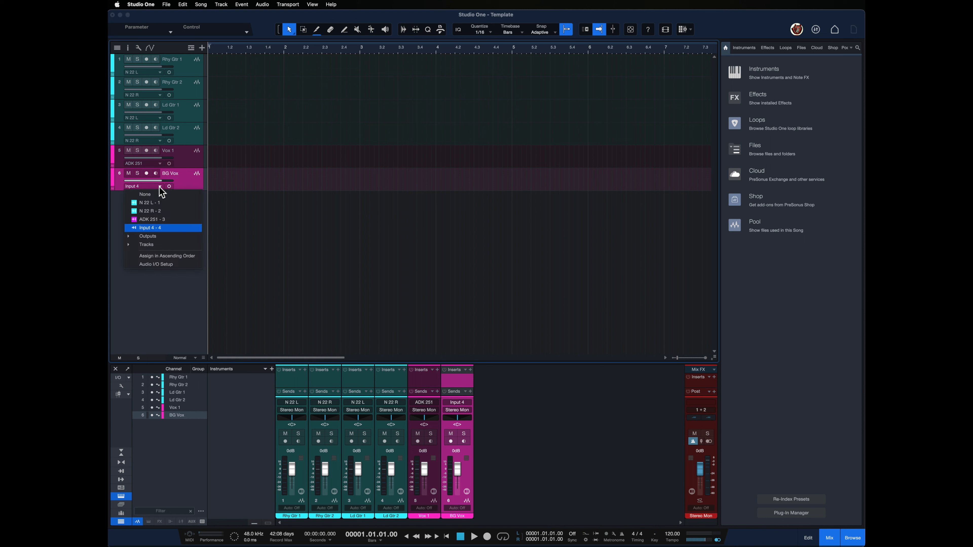
left_click(150, 222)
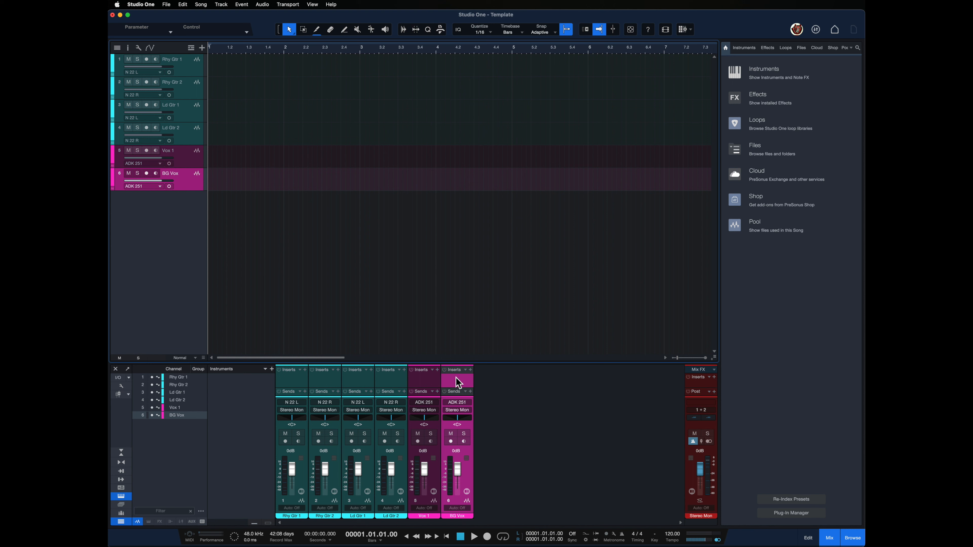
Insert a Pro EQ on all six channels, from Rhy Gtr 1 through BG Vox, at once.
left_click_drag(451, 370, 458, 307)
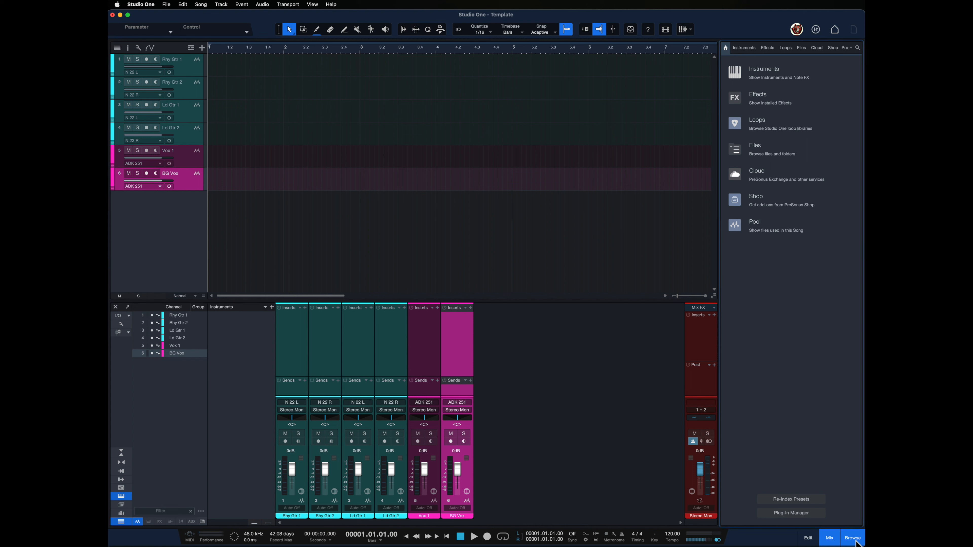
left_click(768, 48)
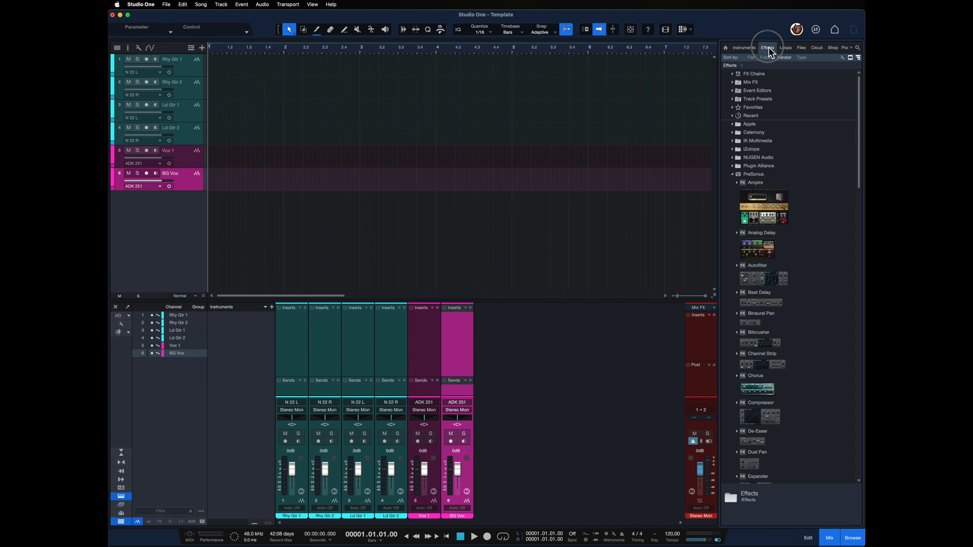
left_click(733, 175)
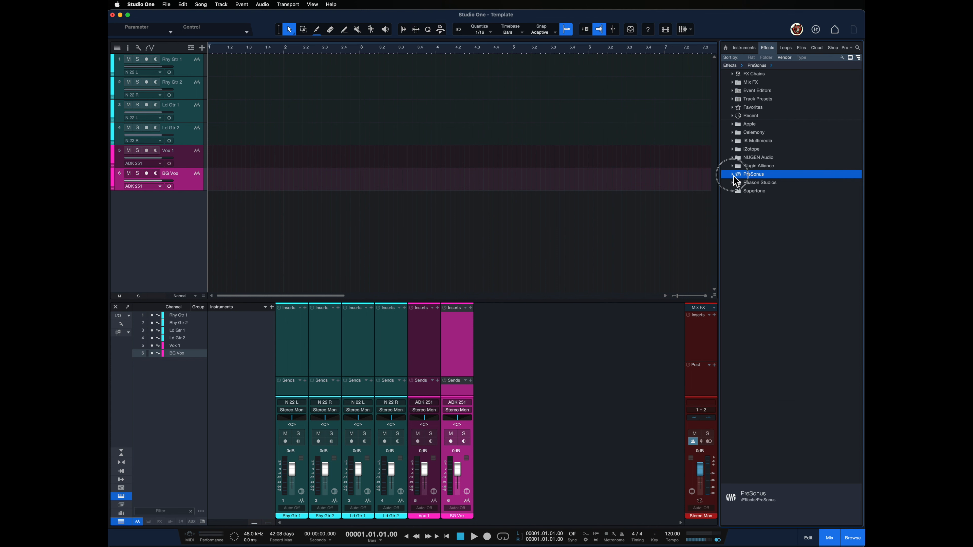
left_click(733, 175)
scroll(804, 278, "down", 4)
scroll(803, 277, "down", 15)
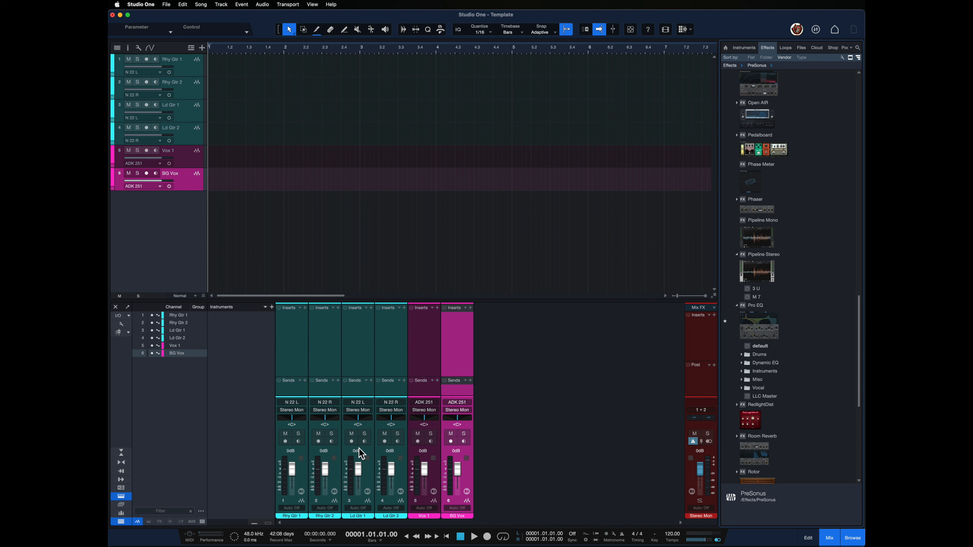
left_click(300, 489)
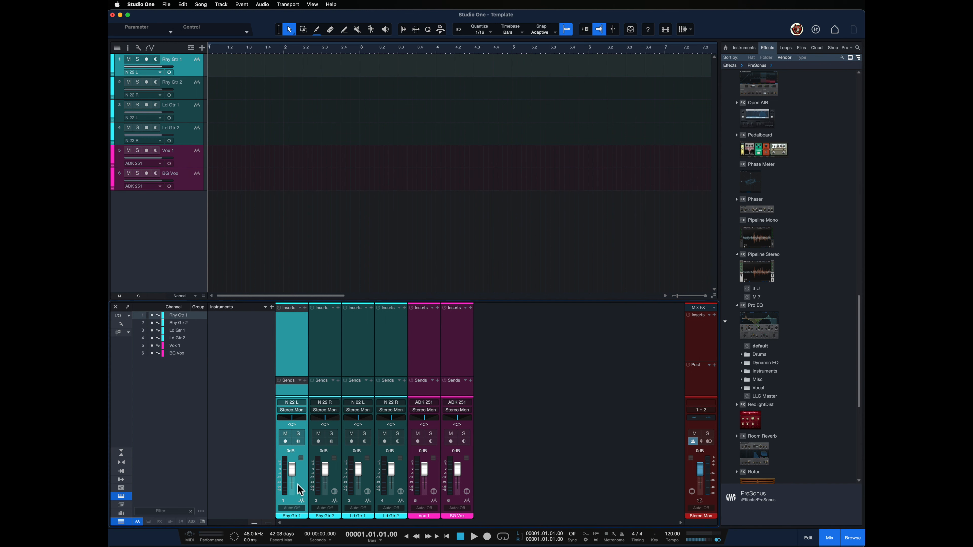
left_click(463, 488, "shift")
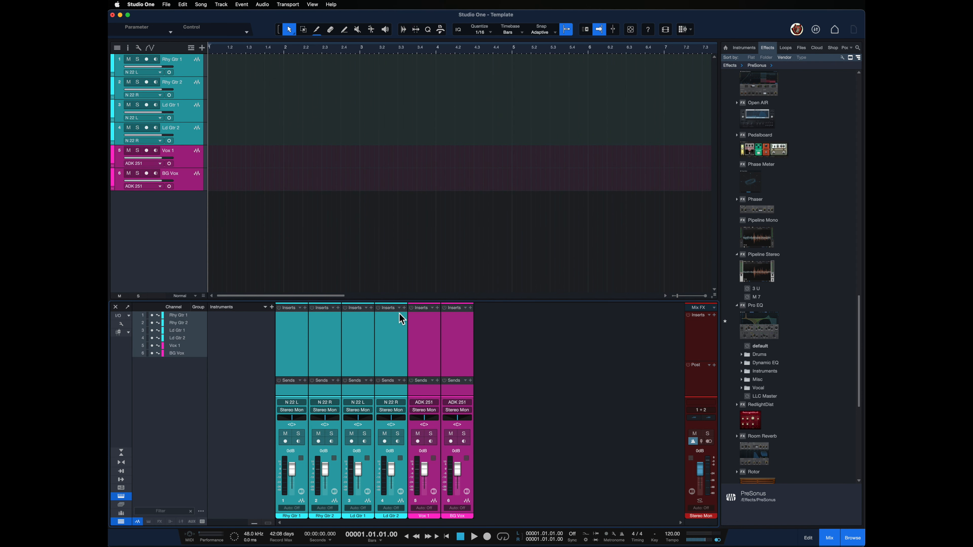
left_click_drag(765, 328, 289, 323)
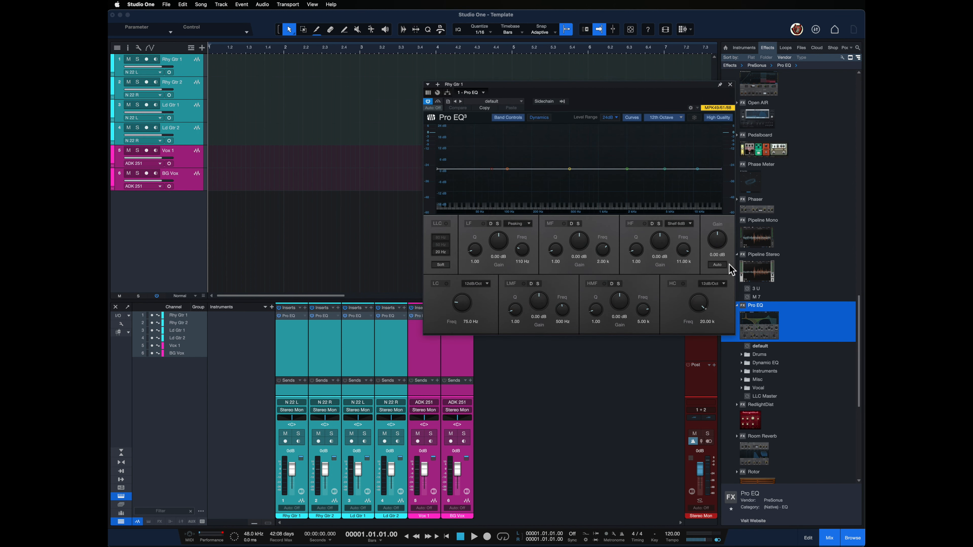
Enable the Pro EQ low cut with a 24dB/Oct slope and set its frequency to 60 Hz.
left_click(447, 285)
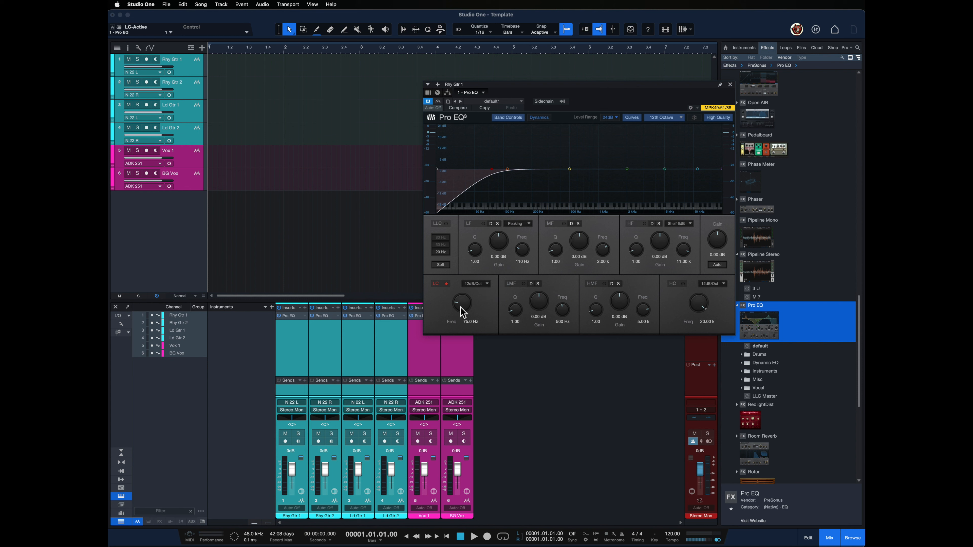
left_click(490, 287)
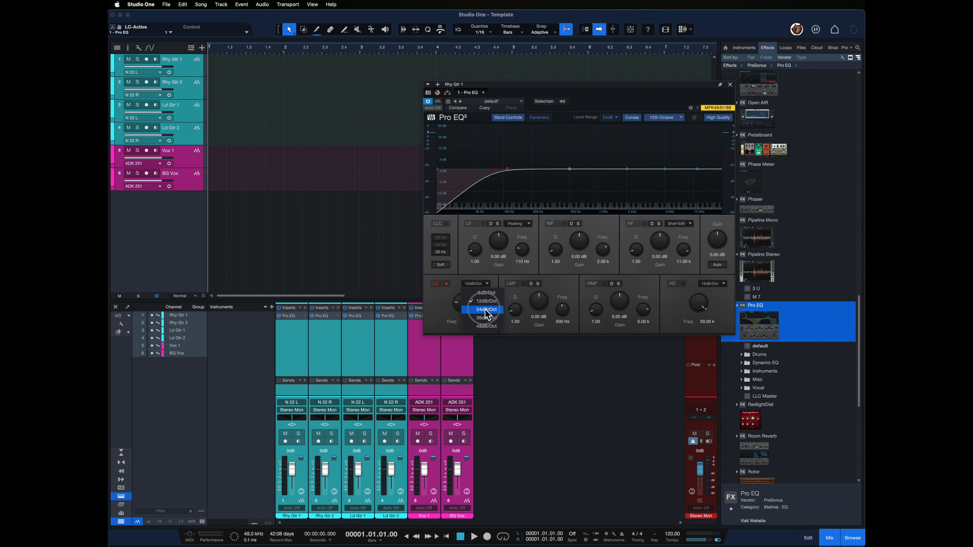
left_click(486, 310)
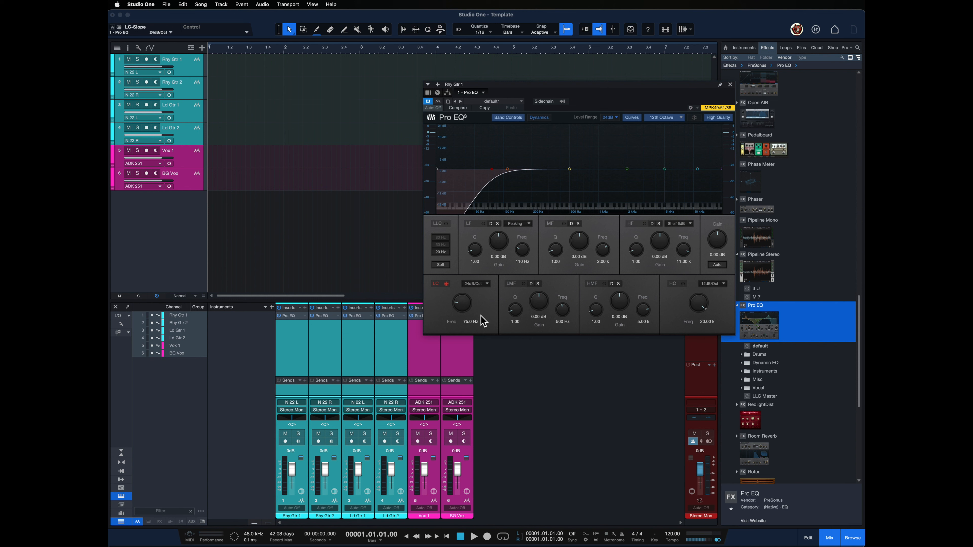
left_click(460, 304)
left_click_drag(461, 304, 460, 306)
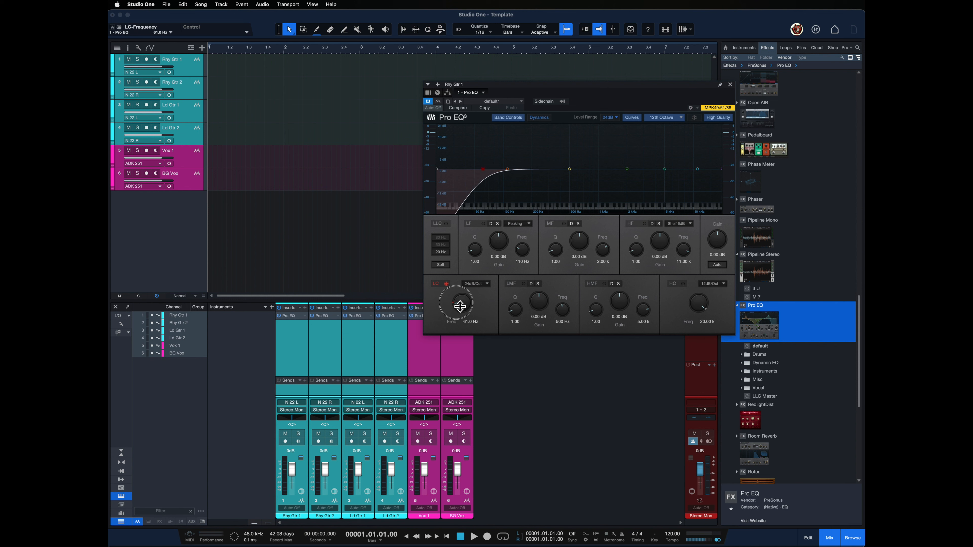
double_click(470, 322)
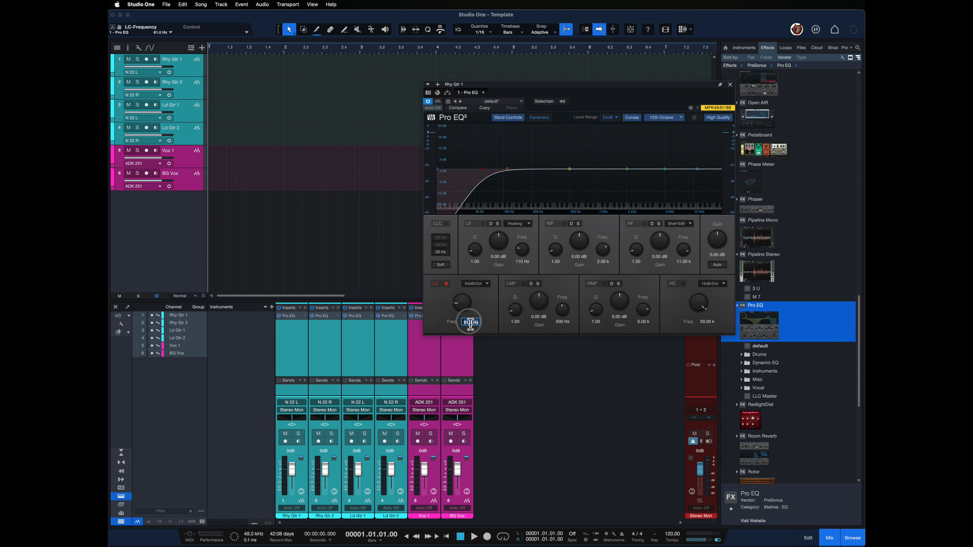
type("6")
key("Return")
Expand the Pro EQ inserts to show their curves in the mixer and close the EQ editor.
right_click(302, 317)
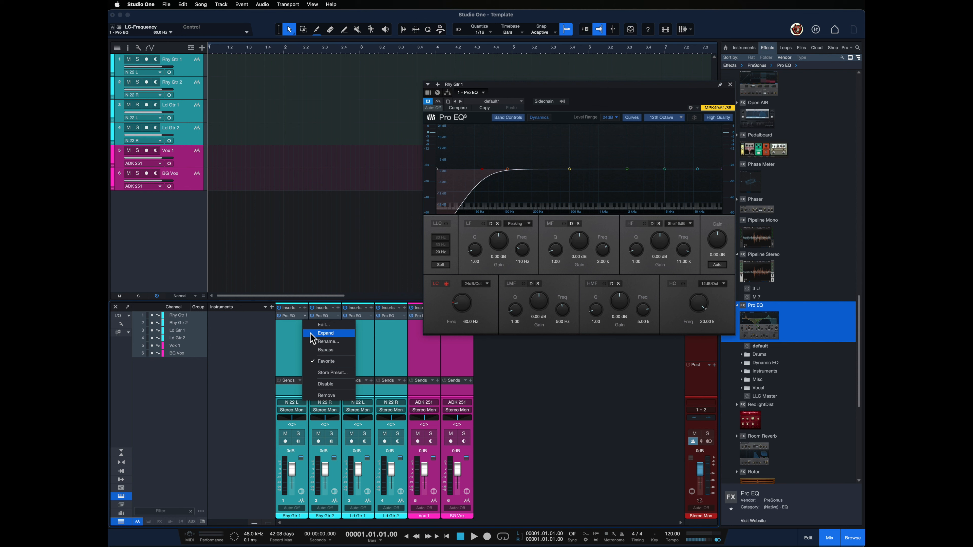
left_click(310, 333)
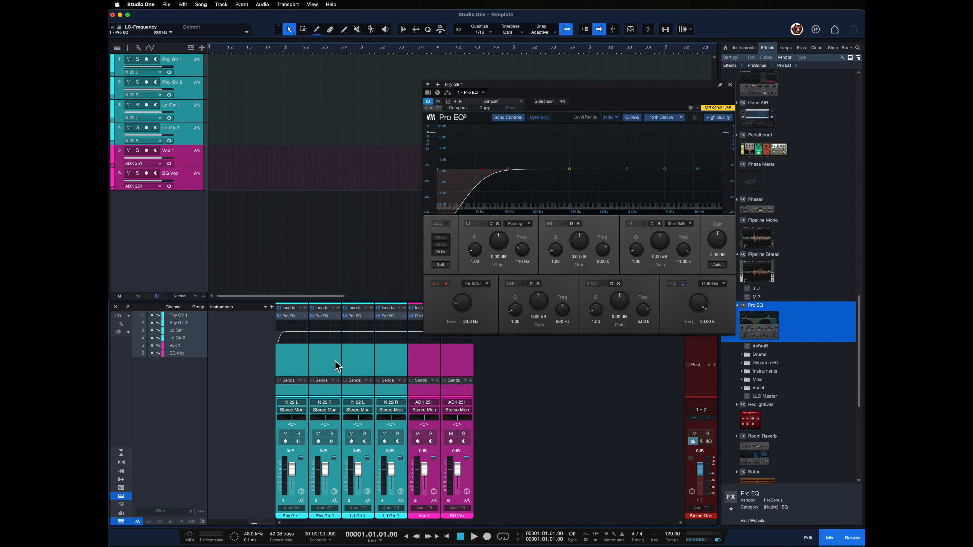
left_click(729, 84)
Open a channel's Pro EQ editor to examine its low cut settings, then close it.
left_click(300, 319)
left_click_drag(299, 320, 322, 322)
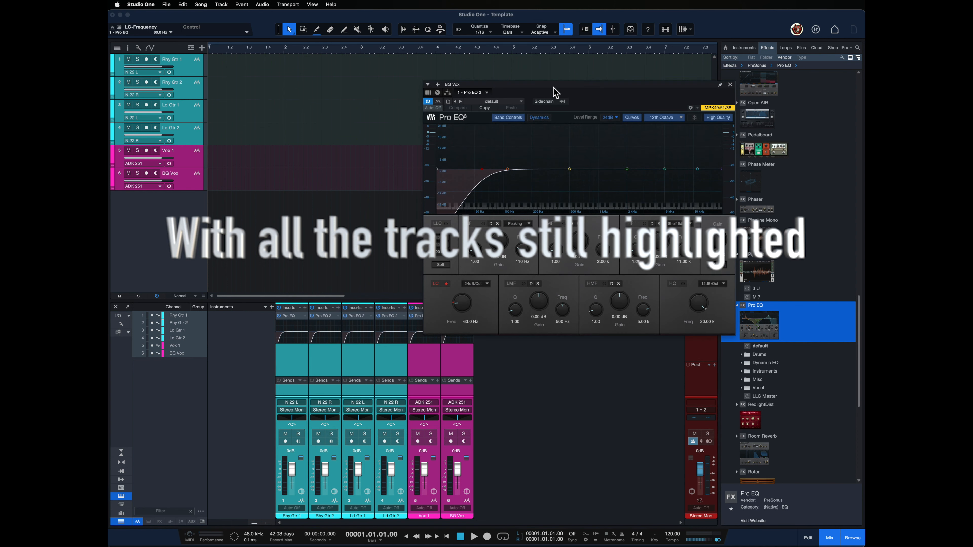
left_click(731, 85)
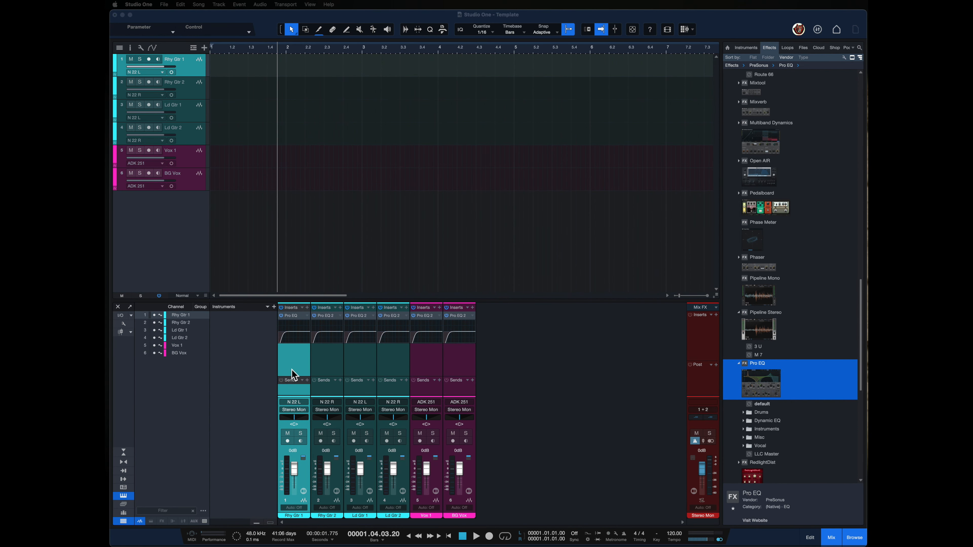
Record-arm the Rhy Gtr 1 and Rhy Gtr 2 channels together.
left_click(329, 375, "shift")
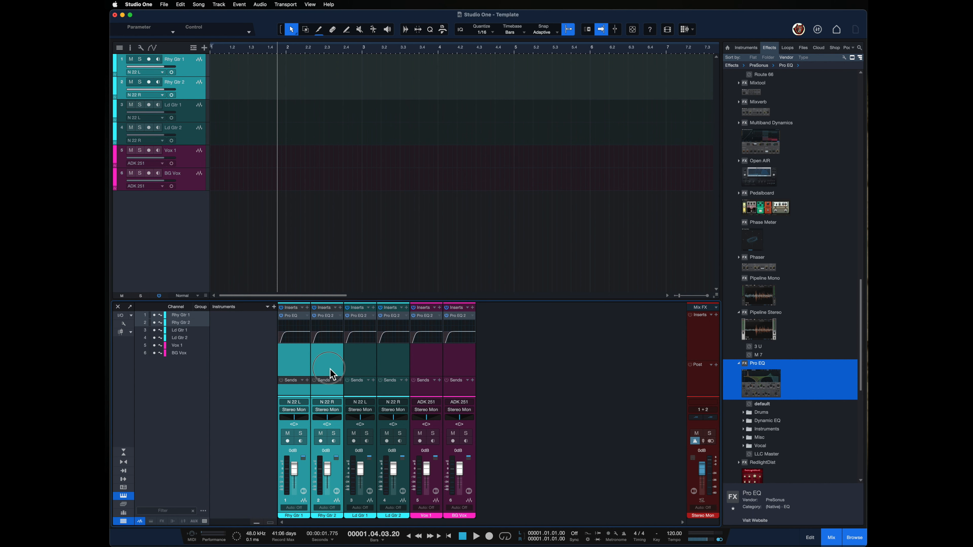
left_click(288, 441)
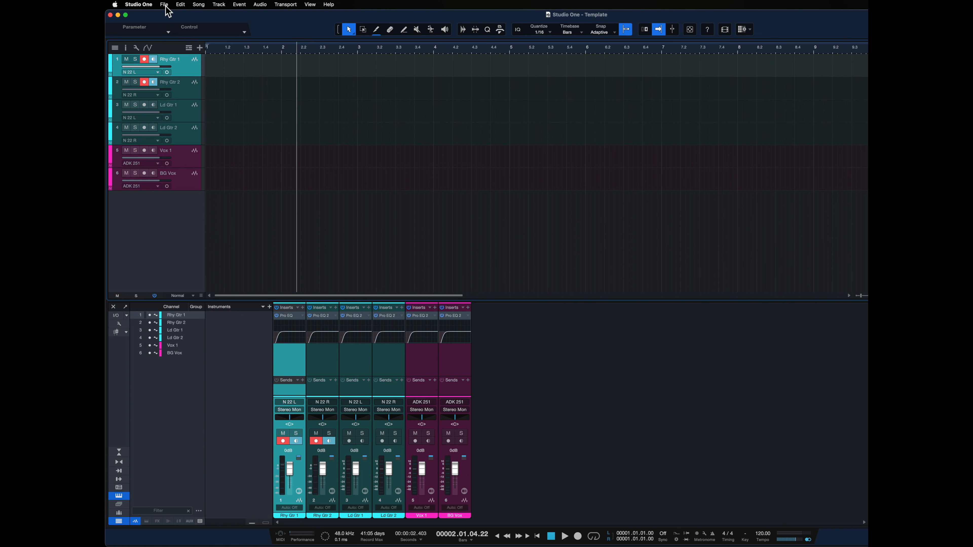
Save the song as a template titled Template.
left_click(165, 4)
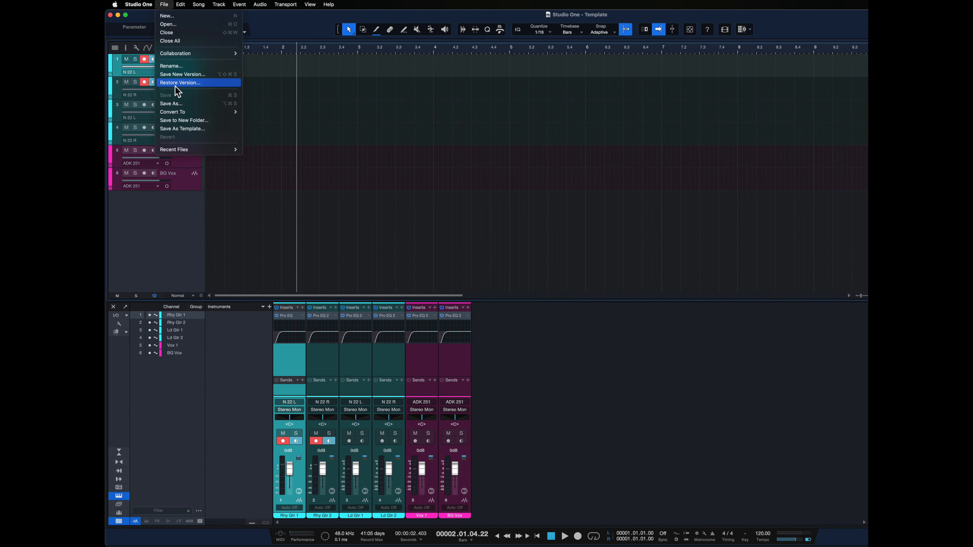
left_click(178, 132)
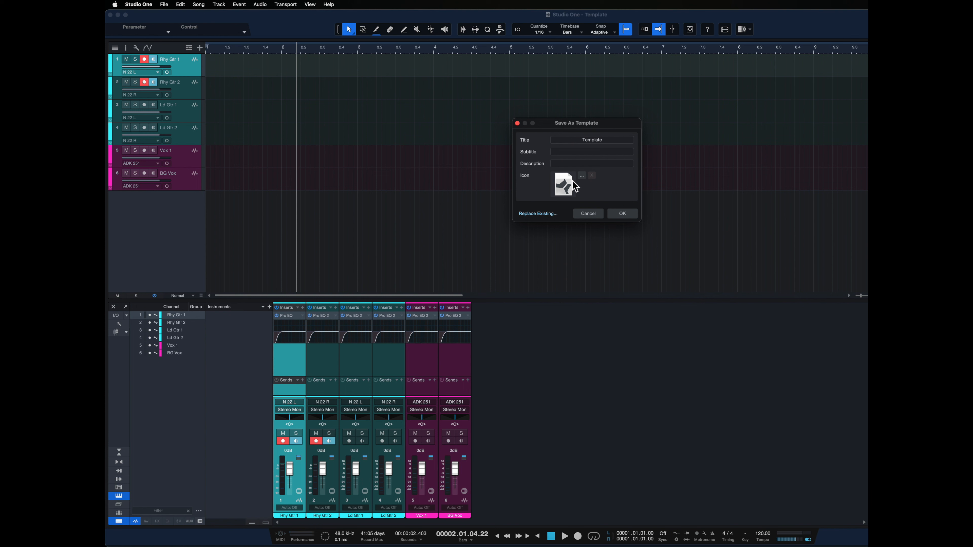
left_click(624, 215)
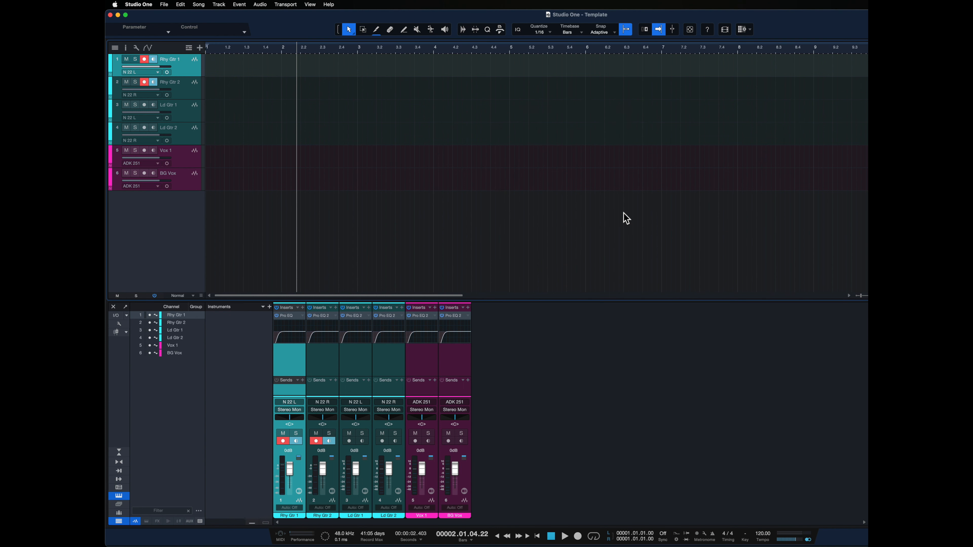
Close the song and start a new song from the Template template.
left_click(165, 5)
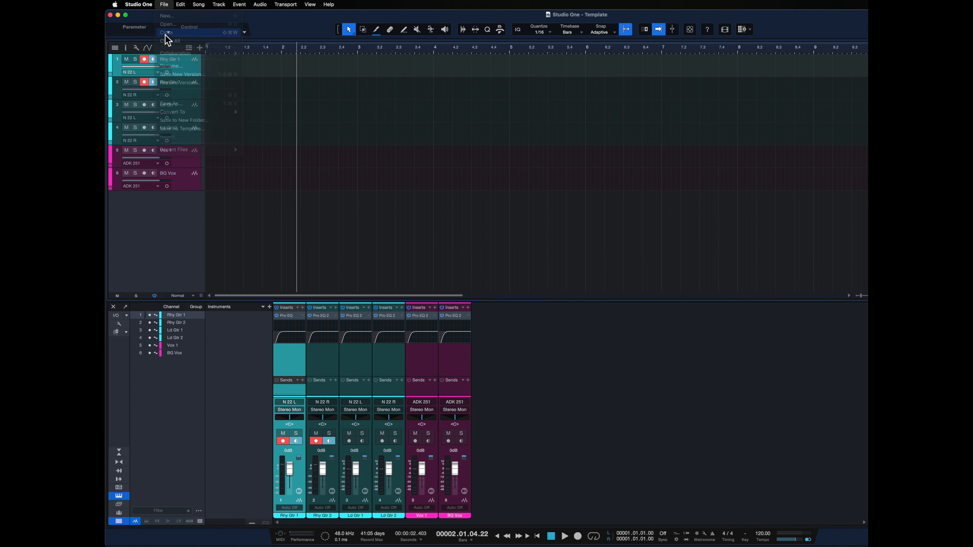
left_click(168, 33)
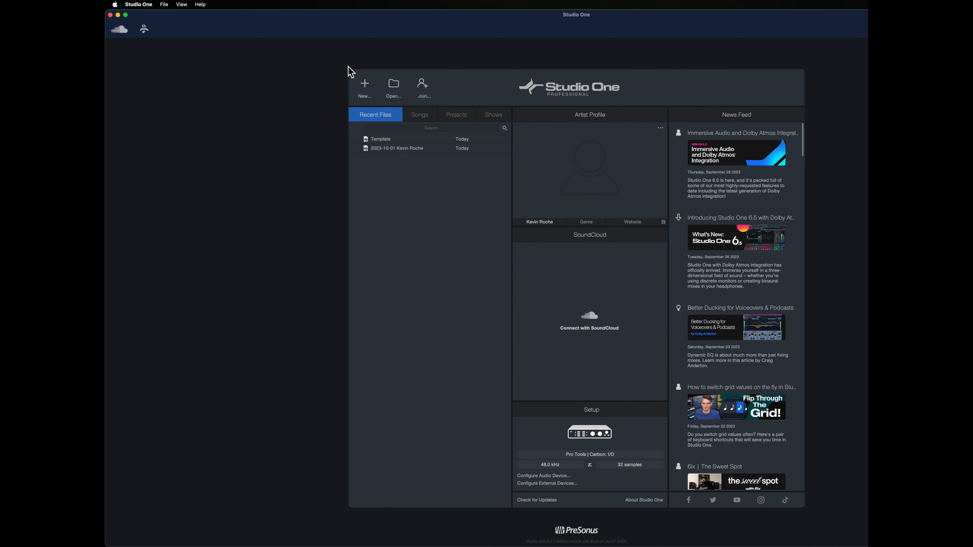
left_click(367, 87)
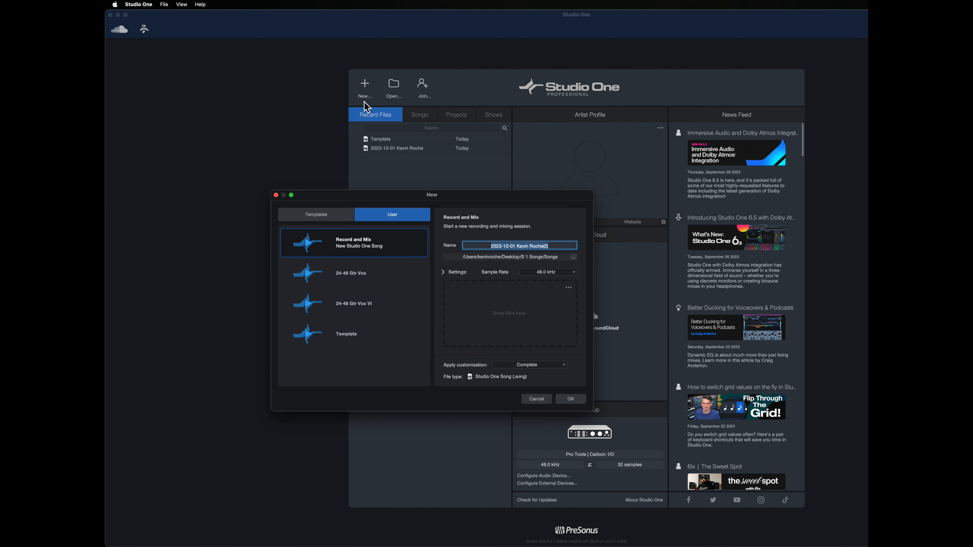
double_click(347, 335)
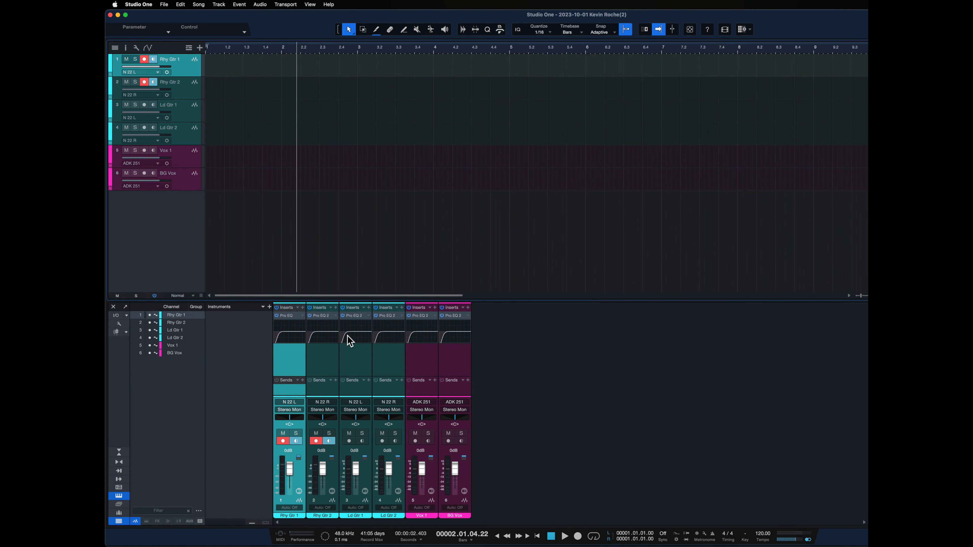